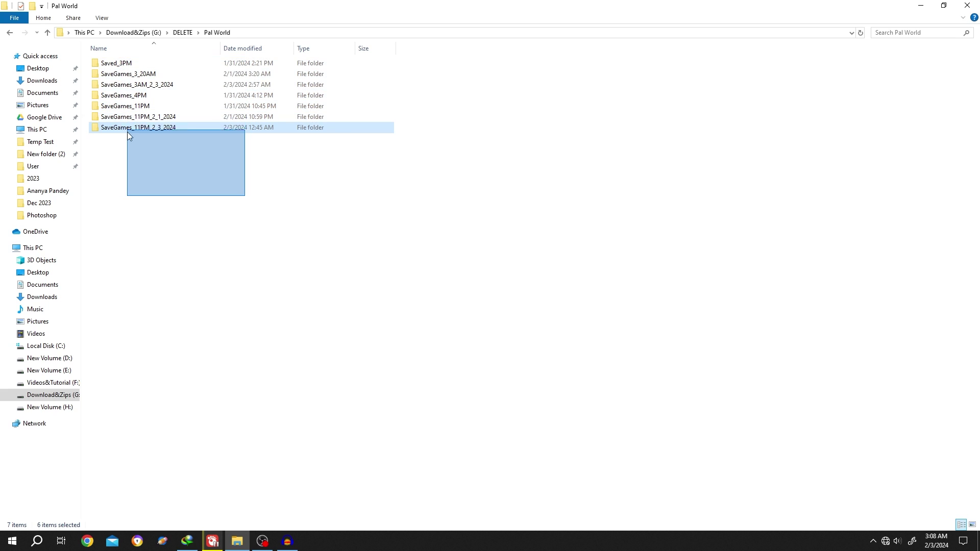
Step: Bring up the Run dialog with %AppData% entered in the Open field
left_click_drag(126, 98, 130, 138)
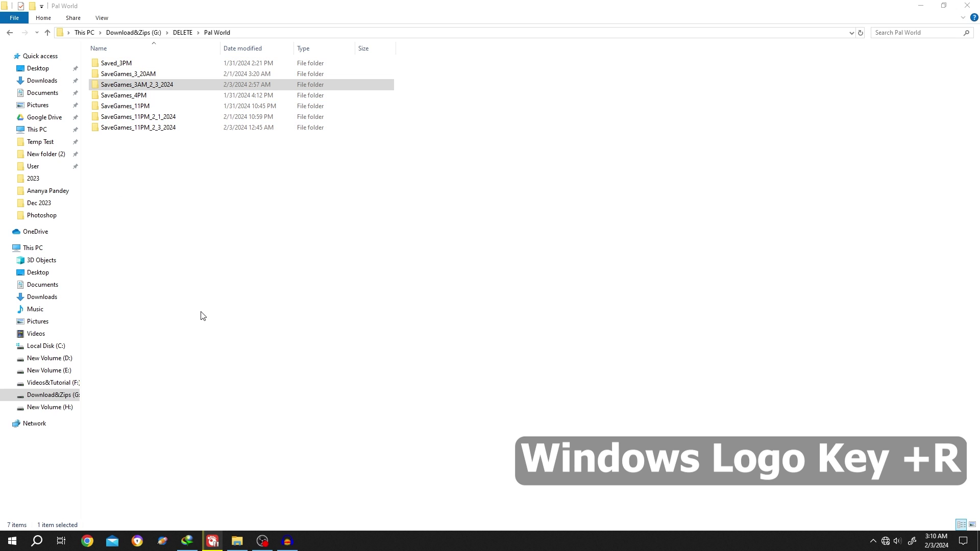
key("super+r")
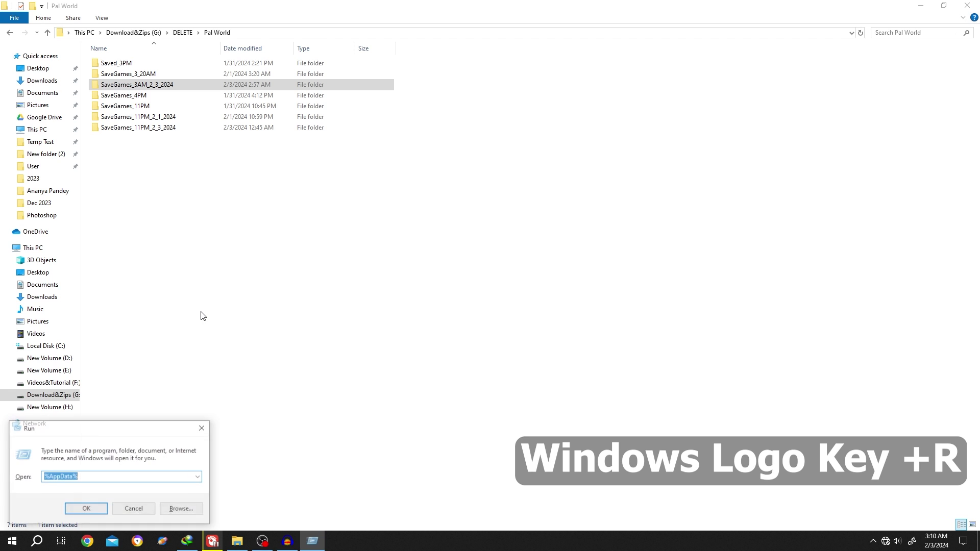
type("%")
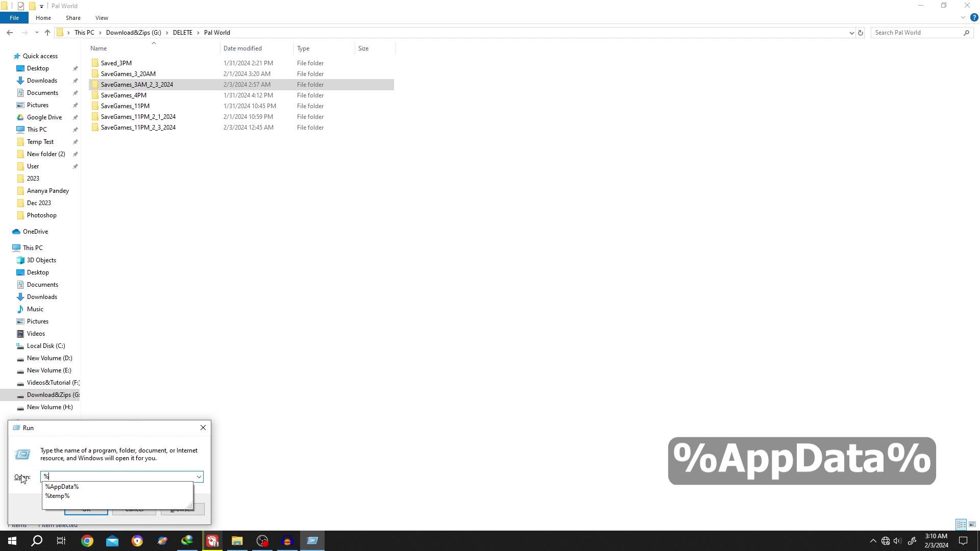
type("AppData%")
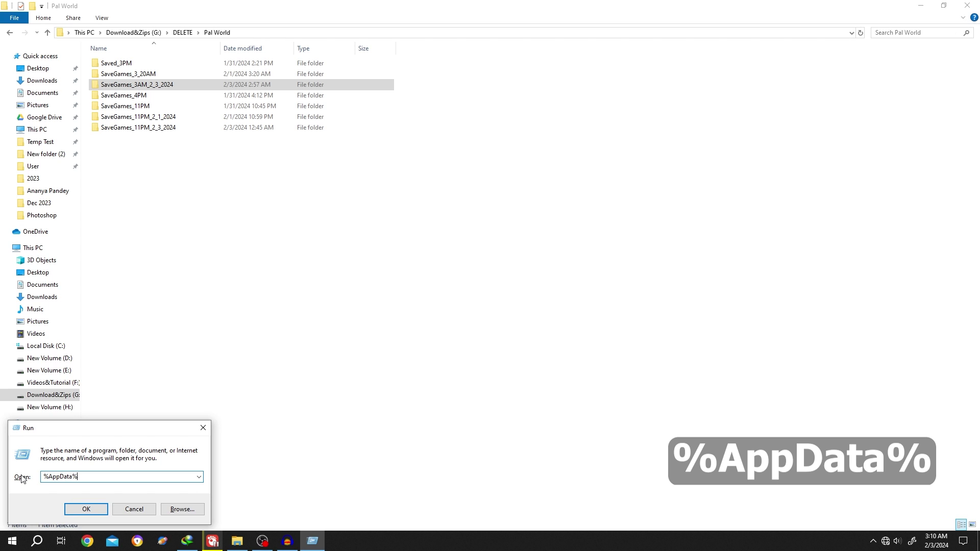
Step: Browse from AppData through Local\Pal\Saved\SaveGames into the numbered account's world folder
left_click(86, 510)
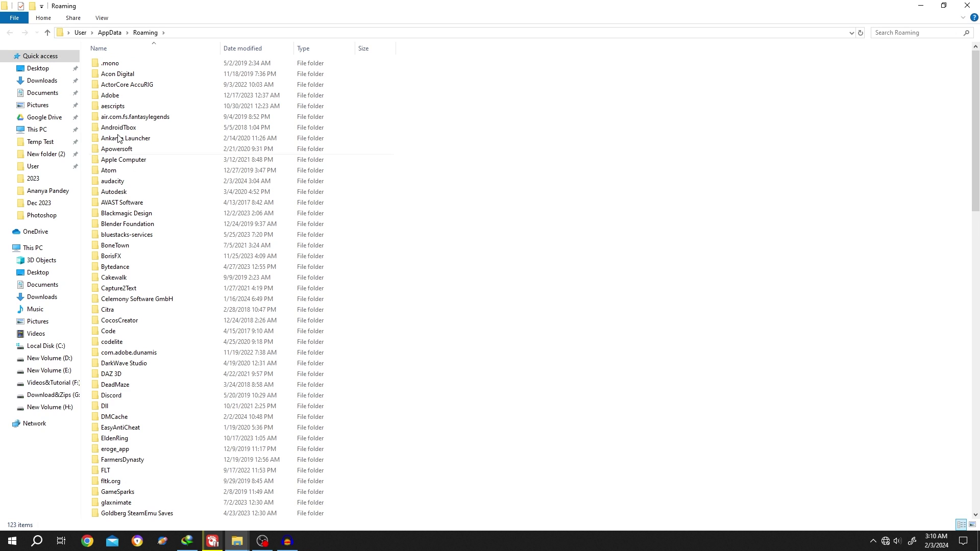
left_click(110, 32)
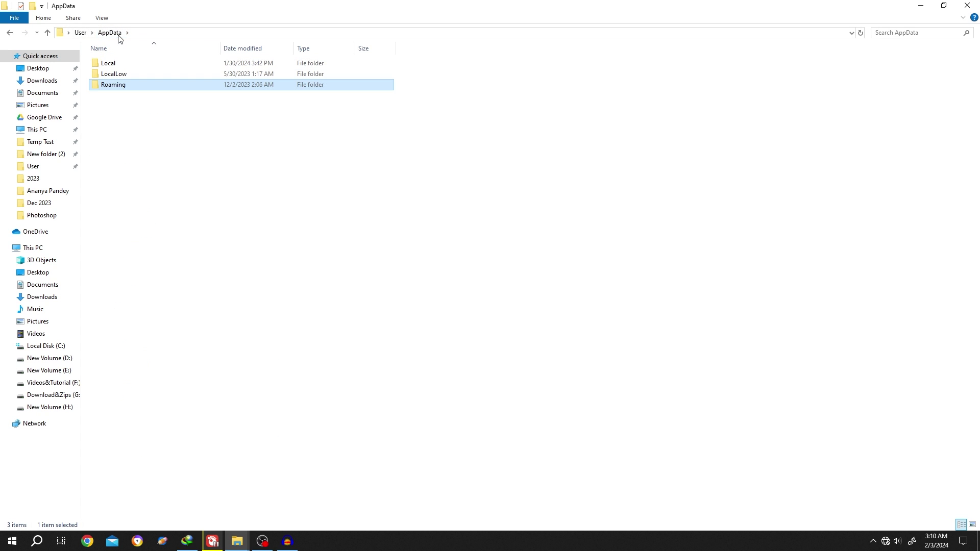
double_click(108, 63)
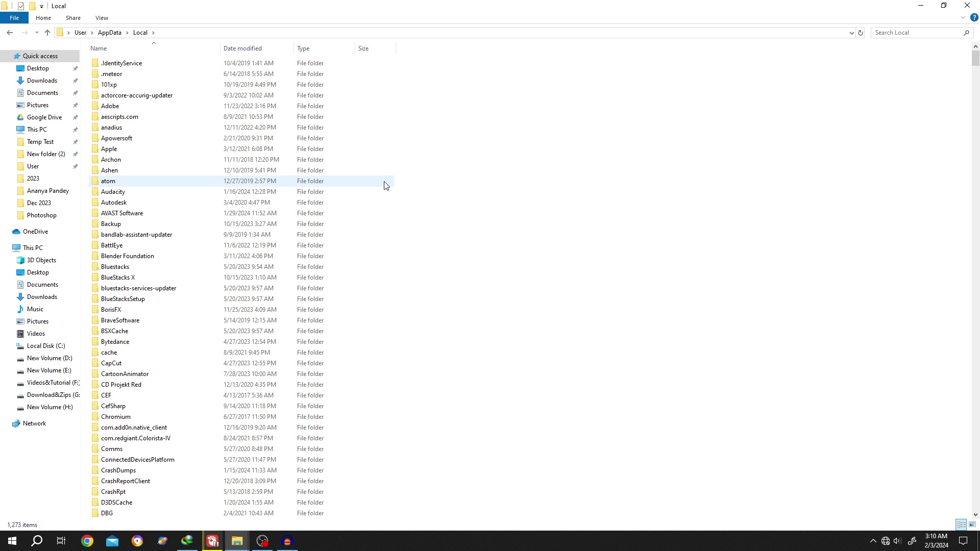
scroll(385, 188, "down", 3)
scroll(386, 186, "down", 3)
scroll(385, 187, "down", 3)
scroll(385, 187, "down", 2)
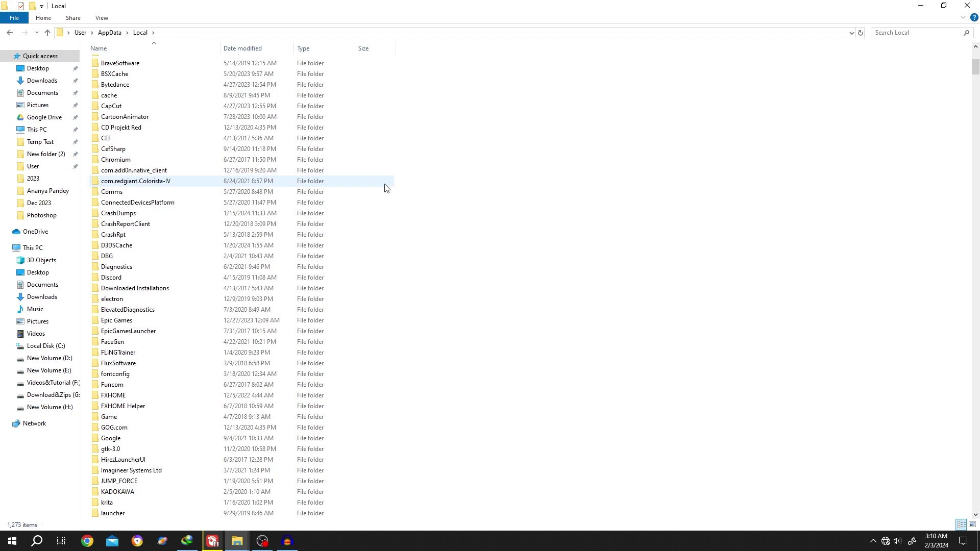
scroll(385, 187, "down", 2)
scroll(386, 187, "down", 2)
scroll(386, 188, "down", 1)
scroll(385, 187, "down", 3)
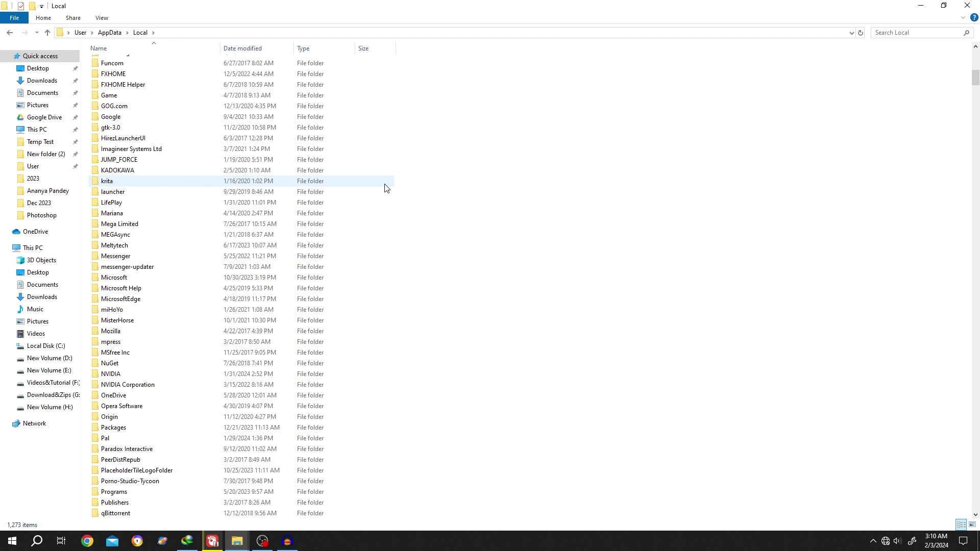
scroll(385, 187, "down", 3)
double_click(112, 374)
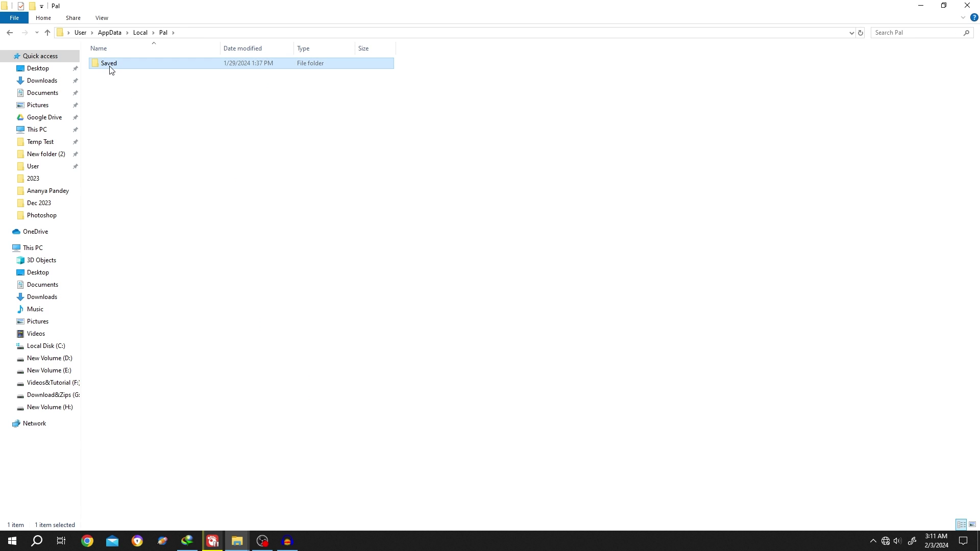
double_click(109, 62)
double_click(116, 95)
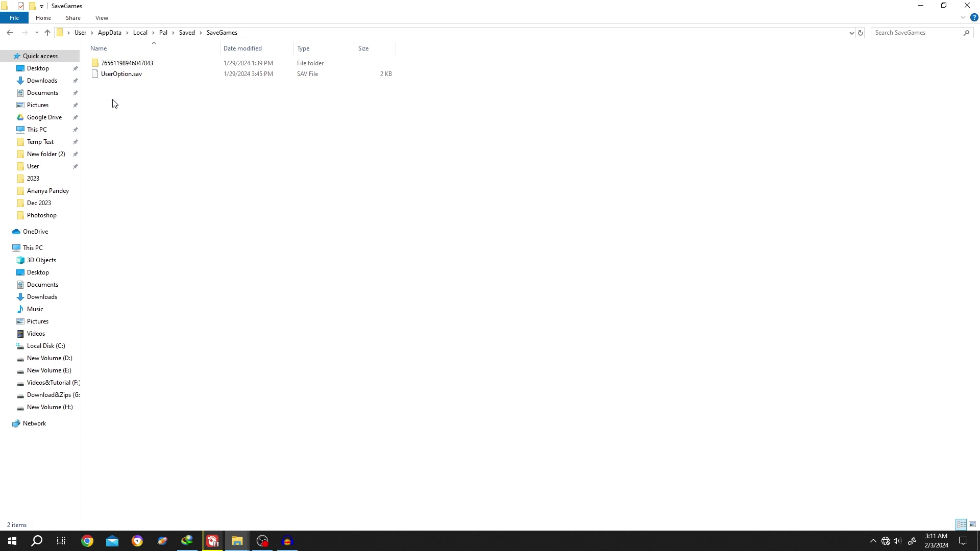
double_click(126, 63)
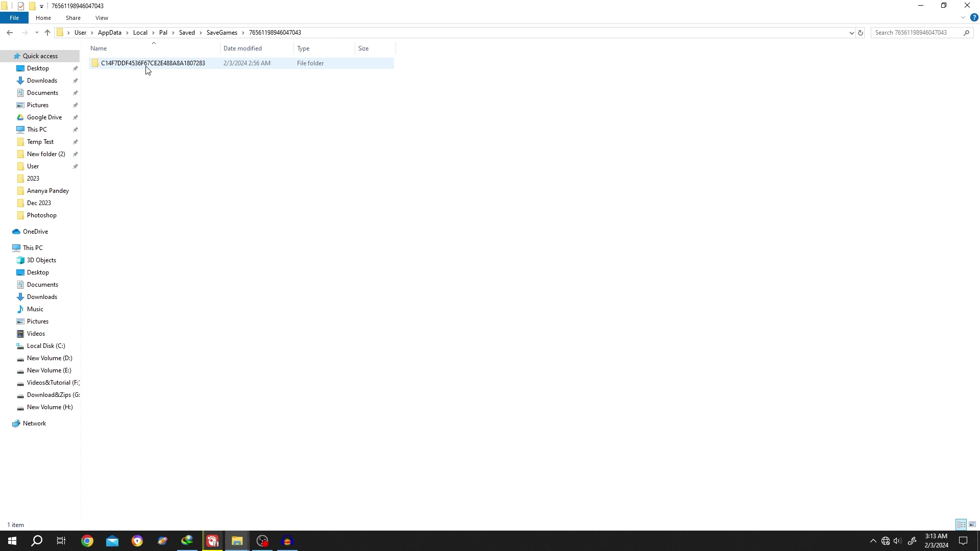
double_click(147, 69)
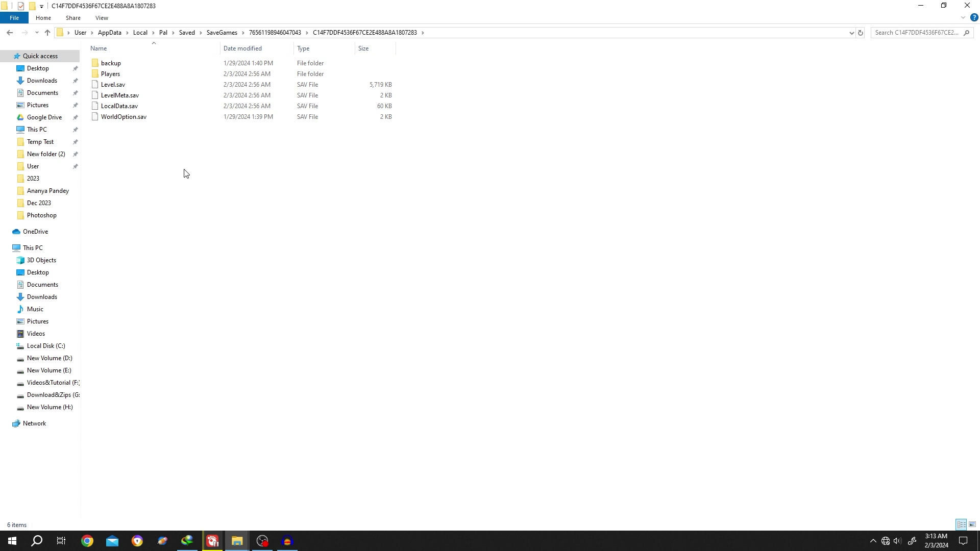
Step: Copy the SaveGames folder from the Saved directory
mouse_move(184, 166)
left_mouse_down()
mouse_move(146, 157)
mouse_move(110, 62)
left_mouse_up()
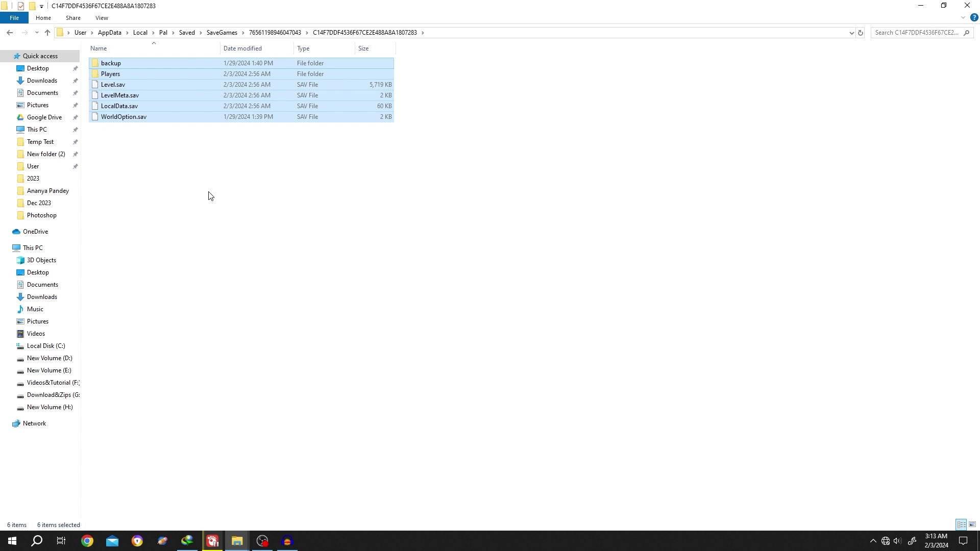
left_click(187, 32)
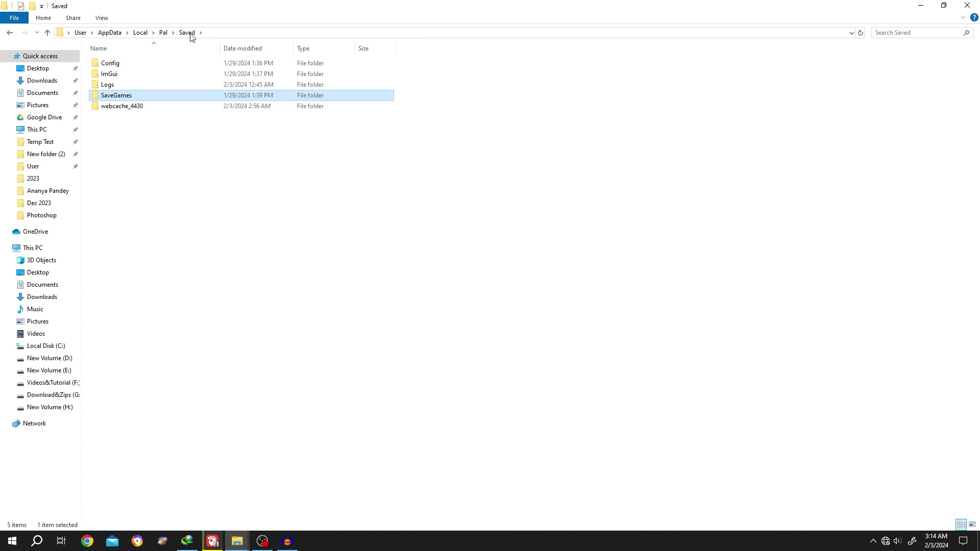
left_click(116, 96)
right_click(121, 97)
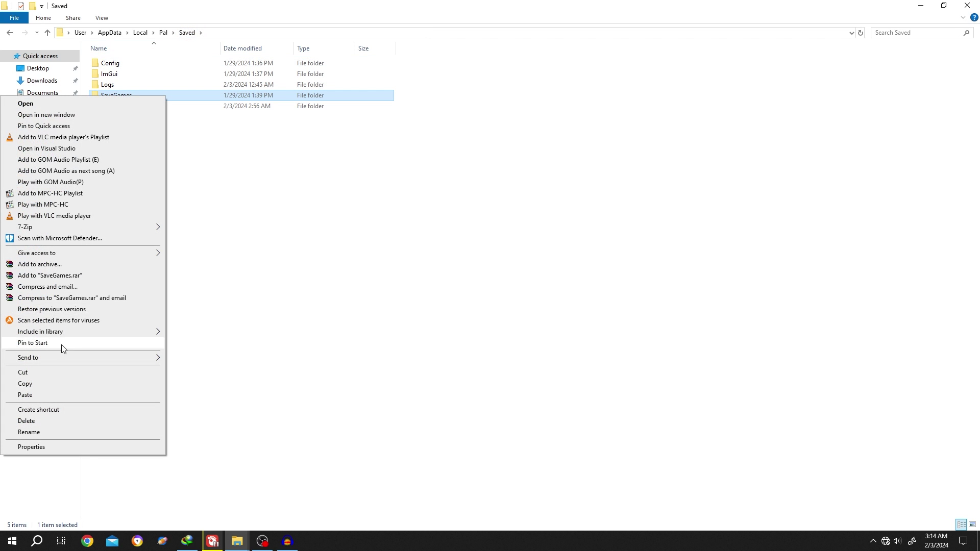
left_click(58, 383)
Step: Paste the SaveGames copy into G:\DELETE\Pal World
left_click(53, 395)
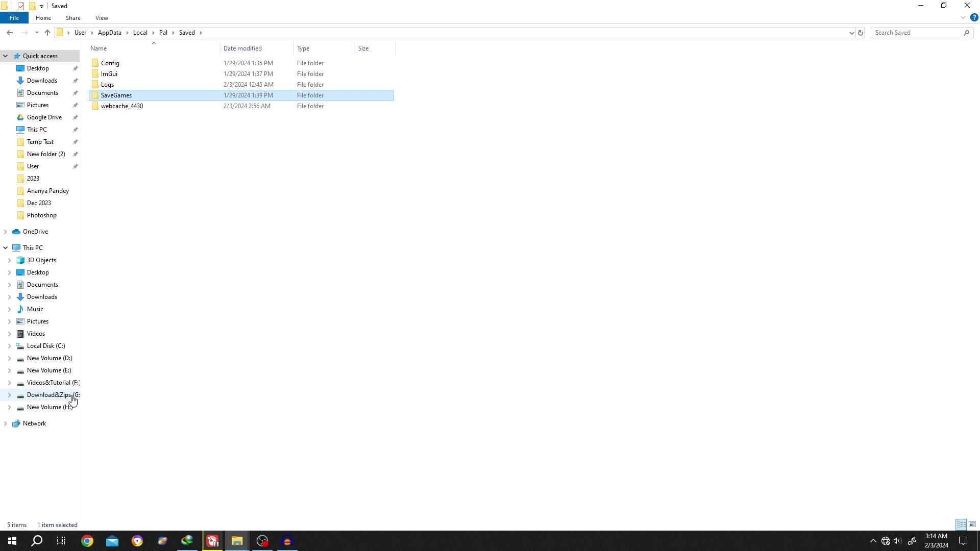
right_click(151, 182)
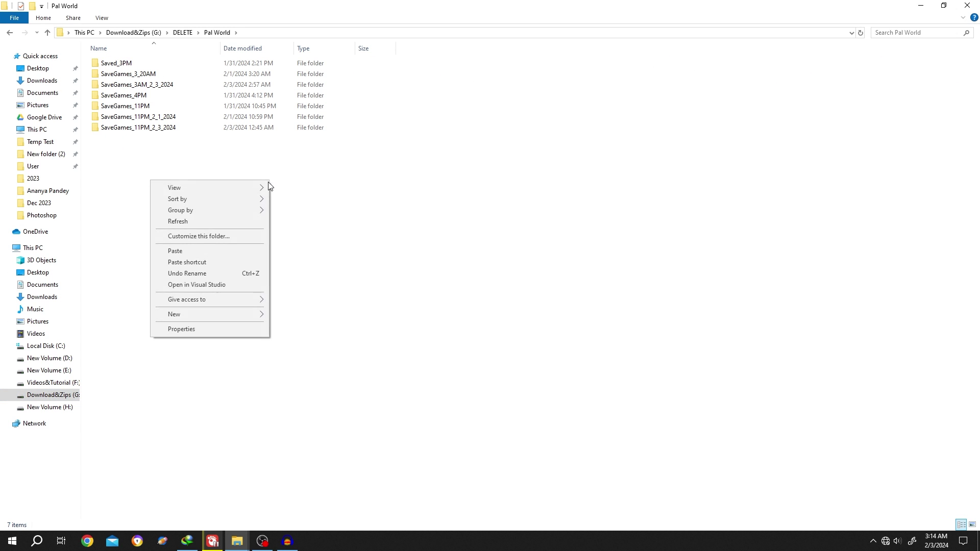
left_click(197, 251)
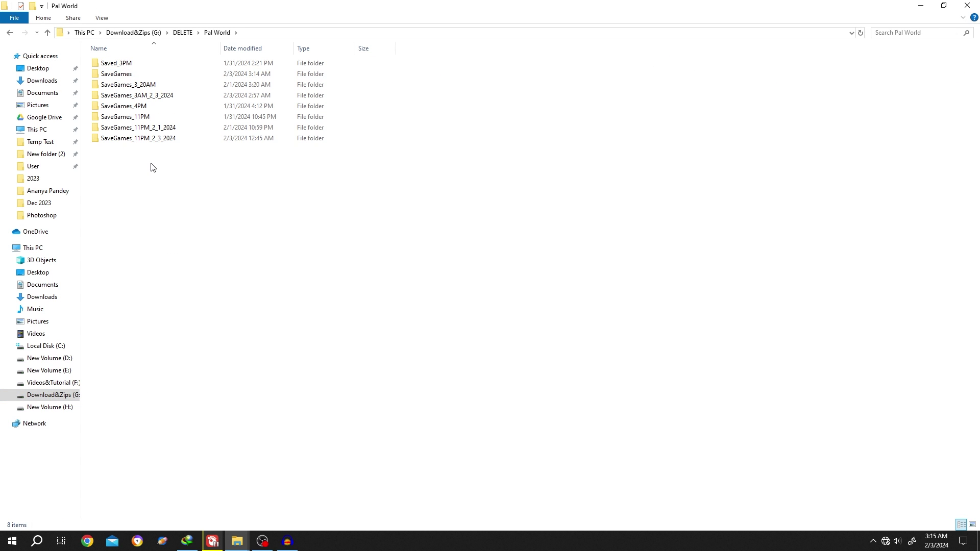
right_click(131, 74)
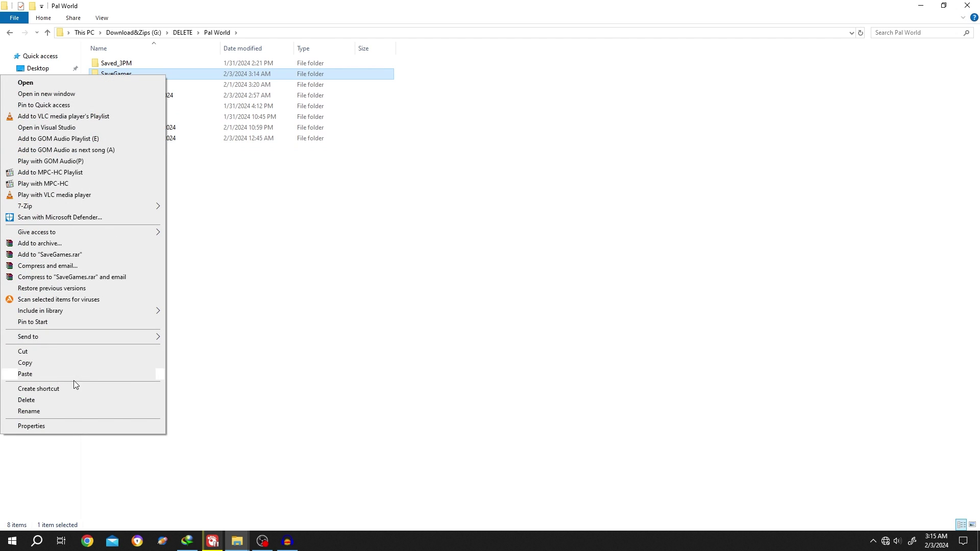
Step: Rename the pasted copy SaveGames_4PM_3_3_2024, then return to the DELETE\SaveGames window
left_click(66, 411)
type("SaveGames_5P")
left_click(143, 73)
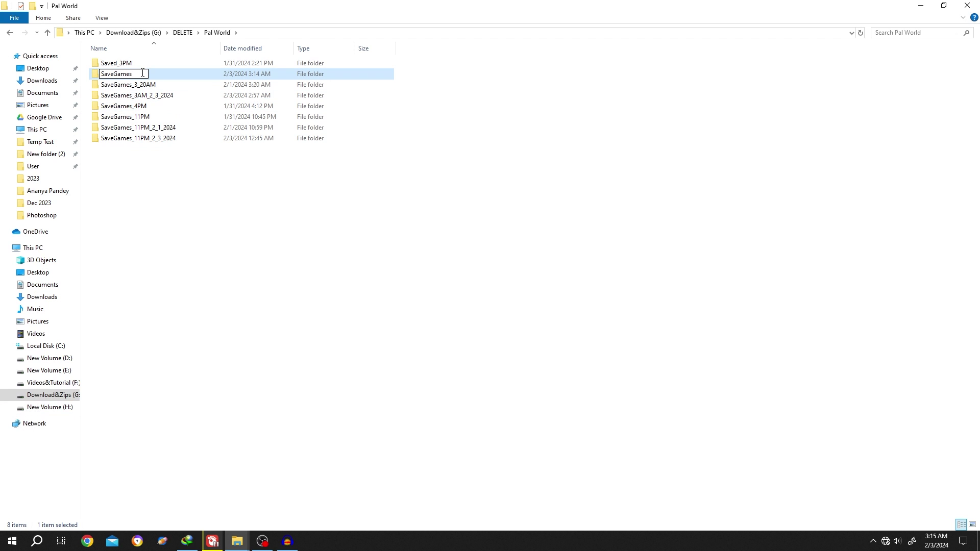
key("BackSpace")
key("BackSpace")
type("4PM_3")
type("_3_2024")
key("Return")
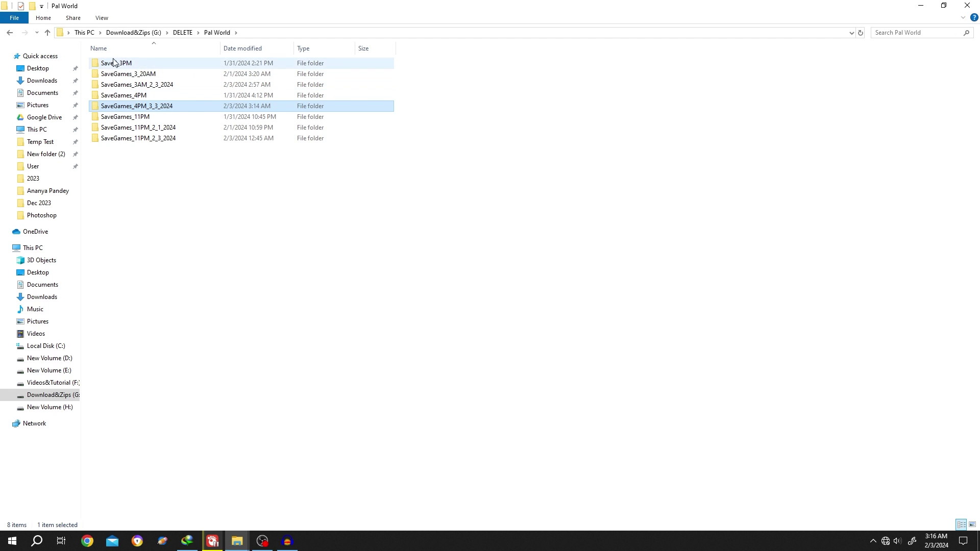
key("alt+Left")
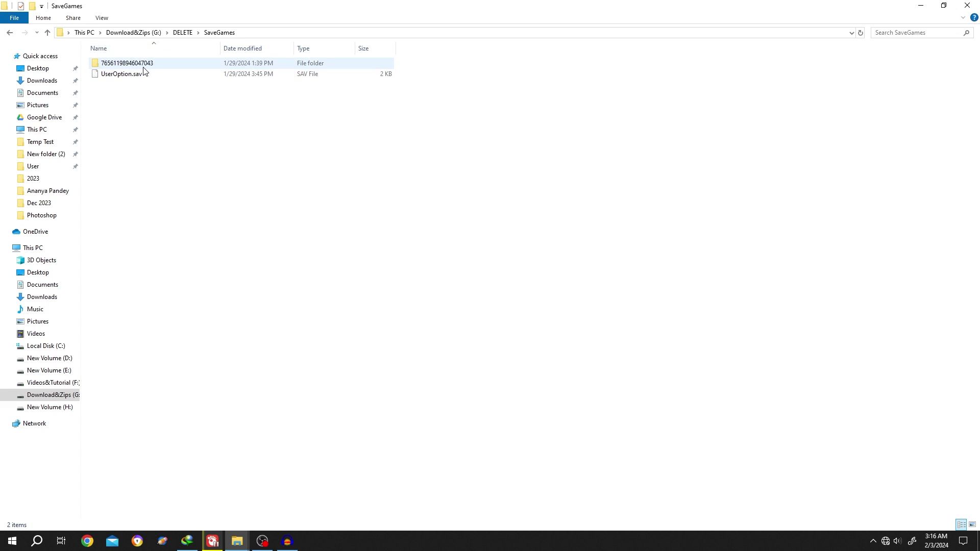
left_click(142, 62)
double_click(143, 65)
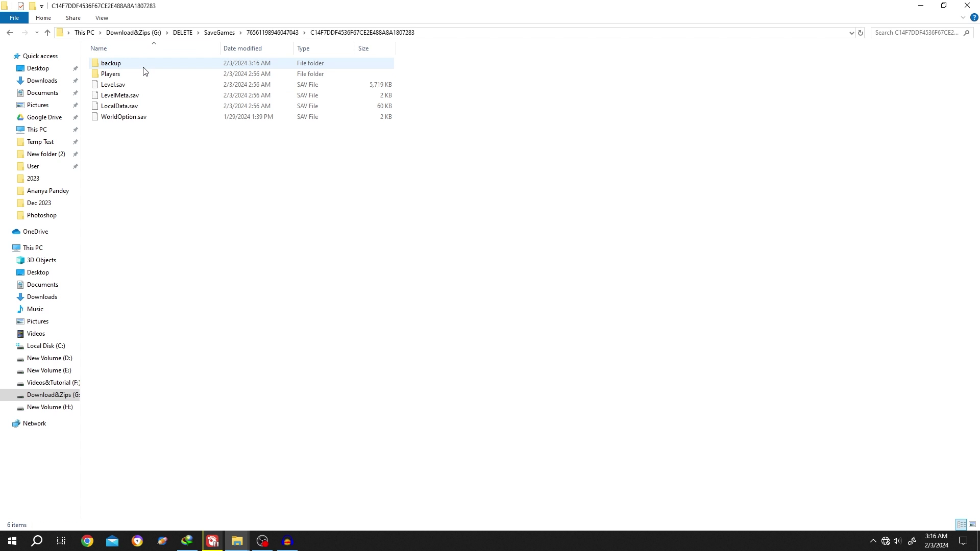
mouse_move(238, 542)
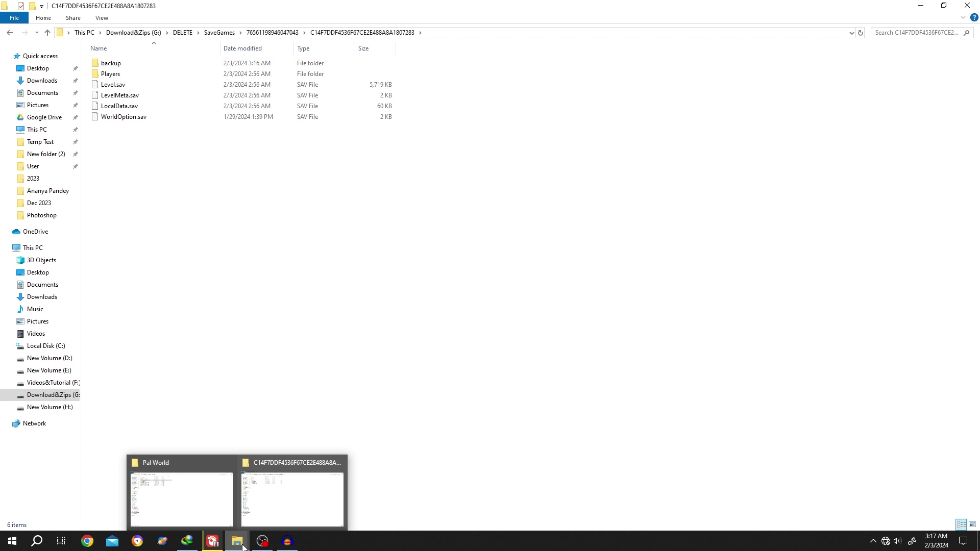
left_click(182, 482)
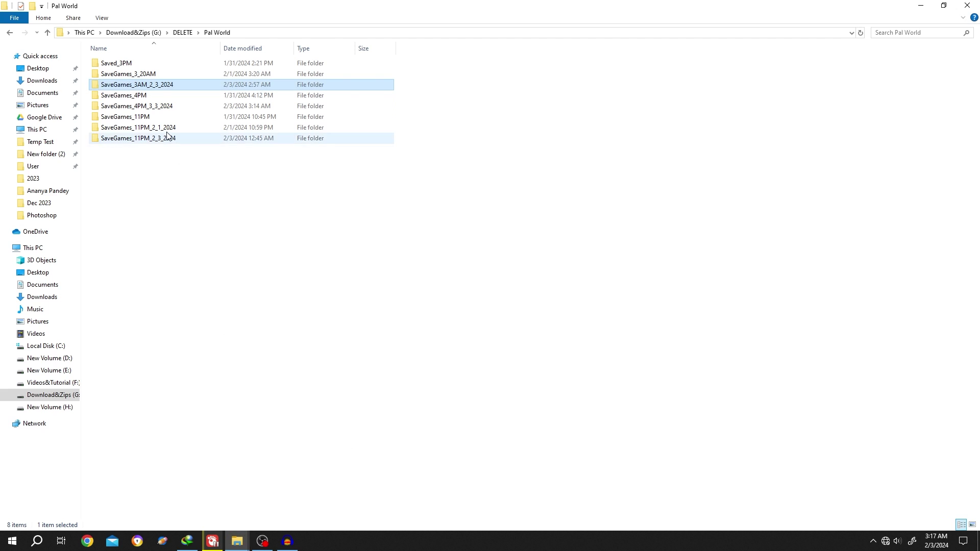
double_click(175, 106)
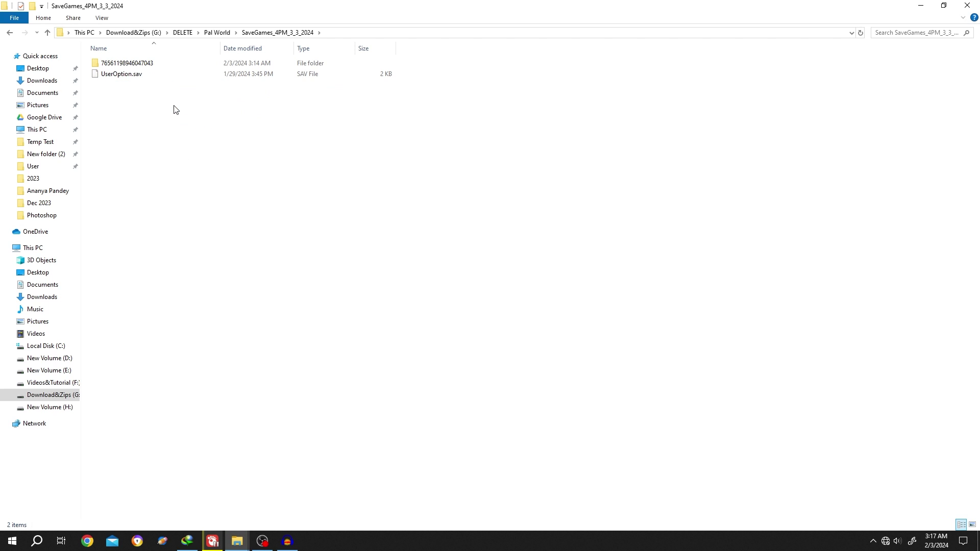
double_click(143, 65)
left_click_drag(132, 134, 112, 73)
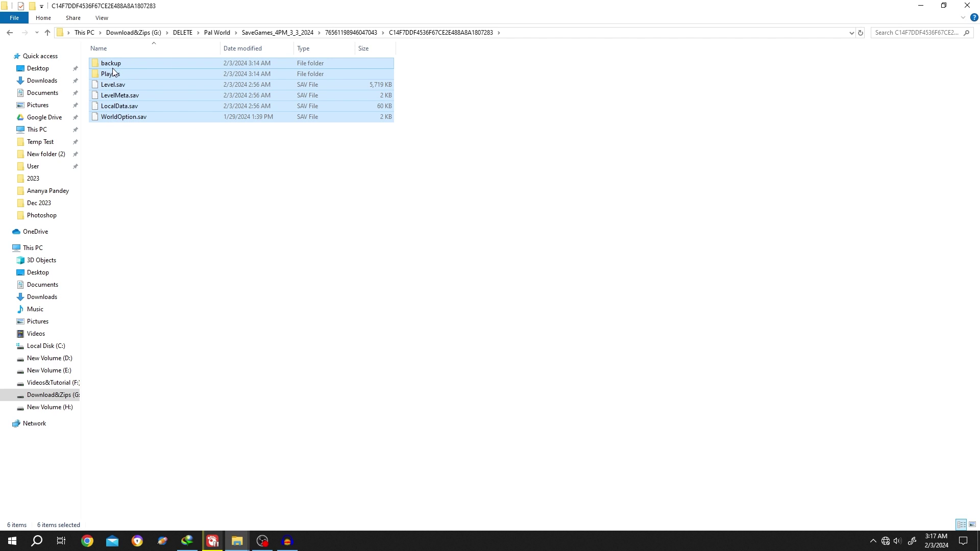
mouse_move(237, 542)
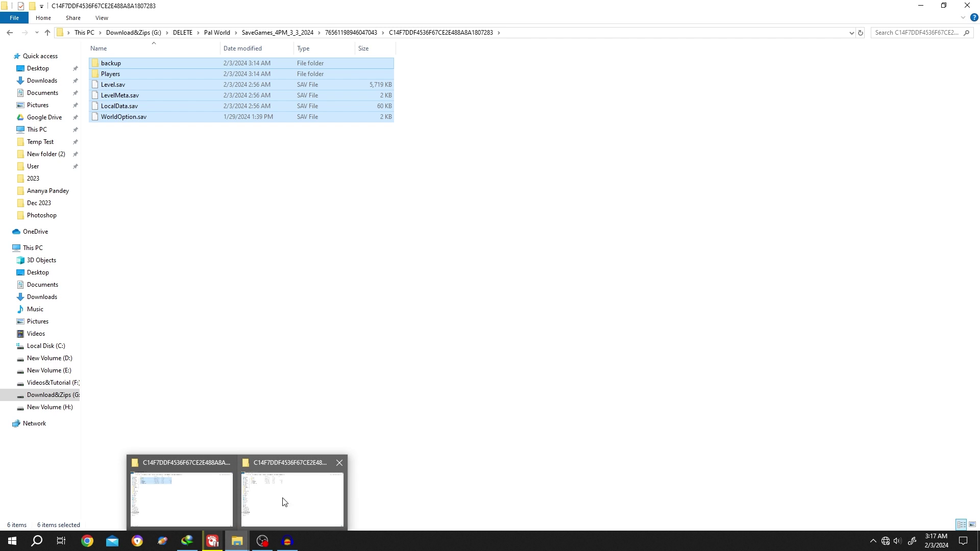
left_click(301, 489)
left_click(302, 489)
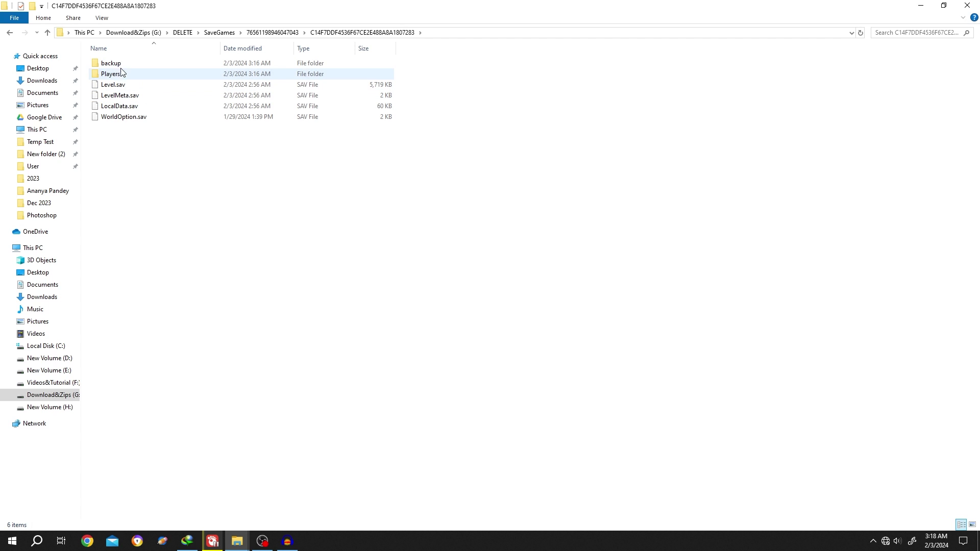
Step: Copy LocalData.sav from the backup\local\2024.02.03-00.59.37 folder
double_click(112, 64)
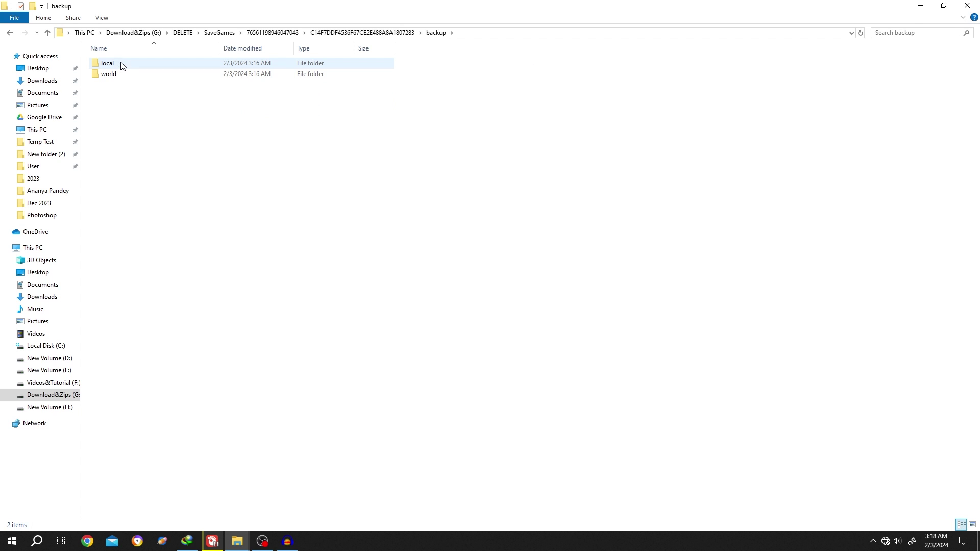
double_click(107, 63)
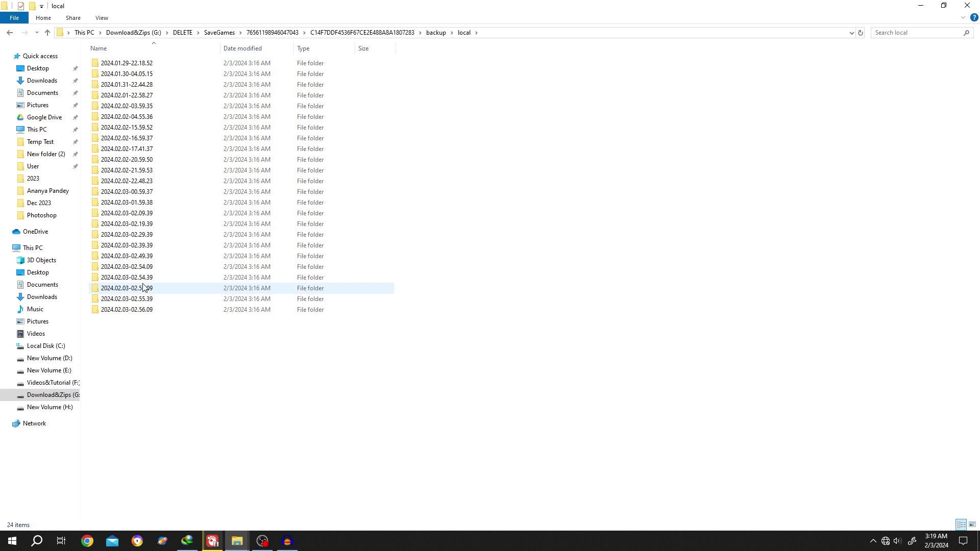
double_click(143, 196)
left_click(128, 69)
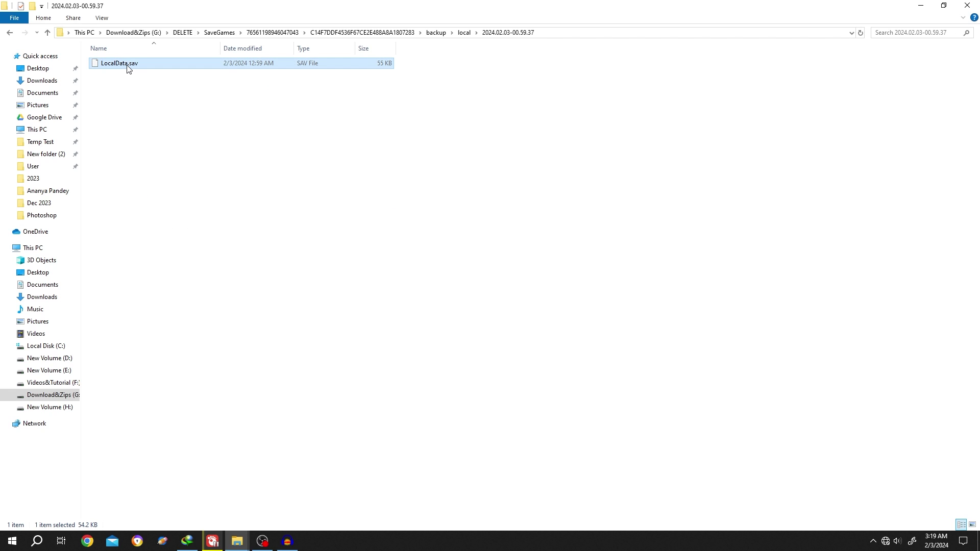
Step: Paste LocalData.sav into the world save folder, replacing the existing file
left_click(362, 33)
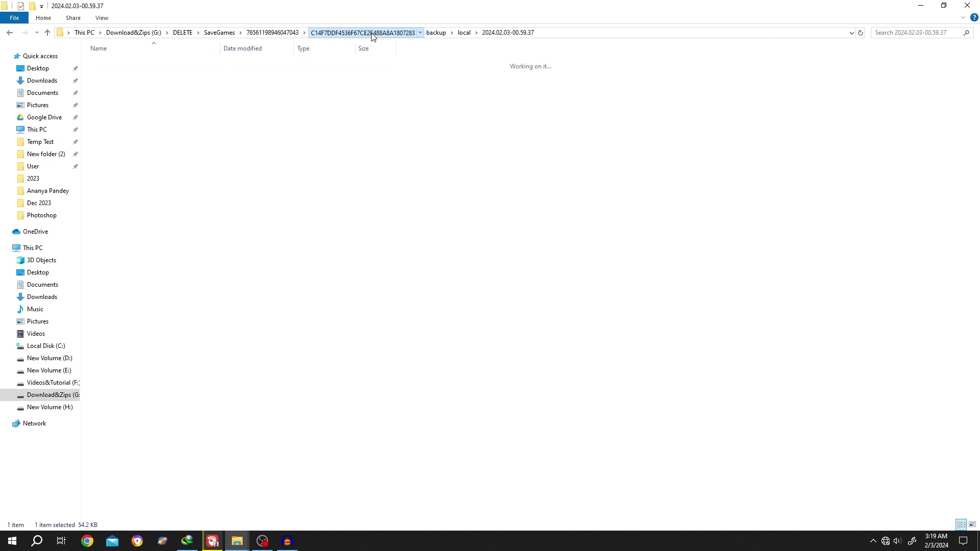
right_click(158, 149)
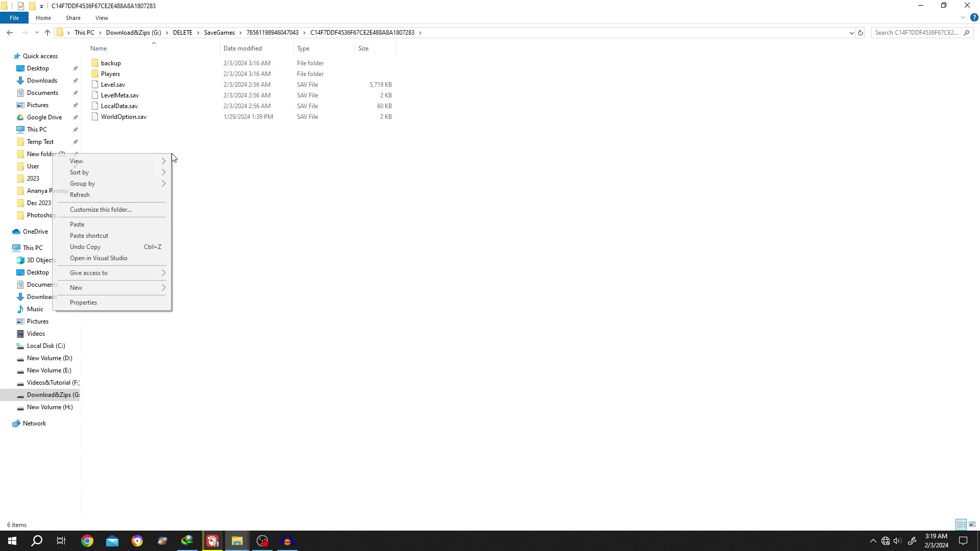
left_click(77, 225)
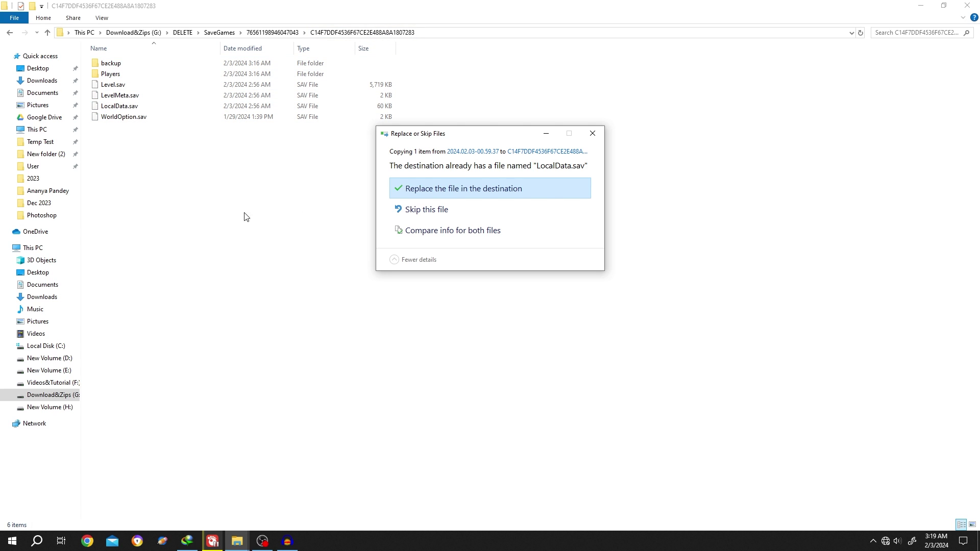
left_click(451, 189)
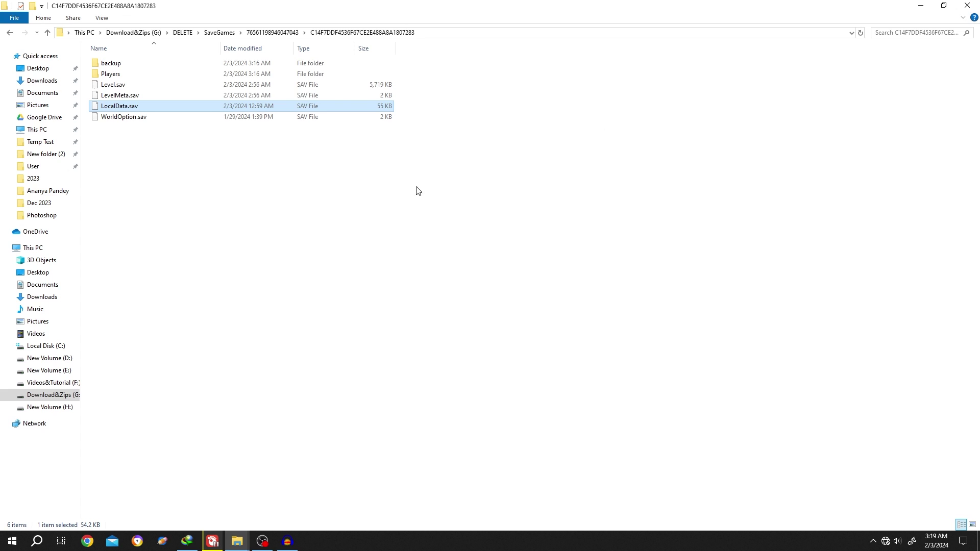
Step: Select Level.sav, LevelMeta.sav and Players in backup\world\2024.02.03-00.59.38
double_click(111, 63)
left_click(130, 75)
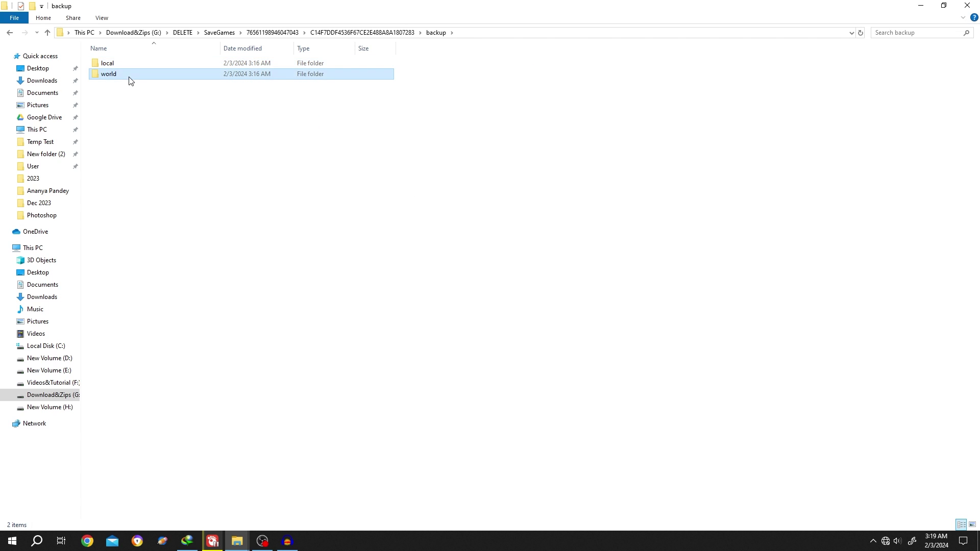
double_click(129, 75)
left_click(136, 192)
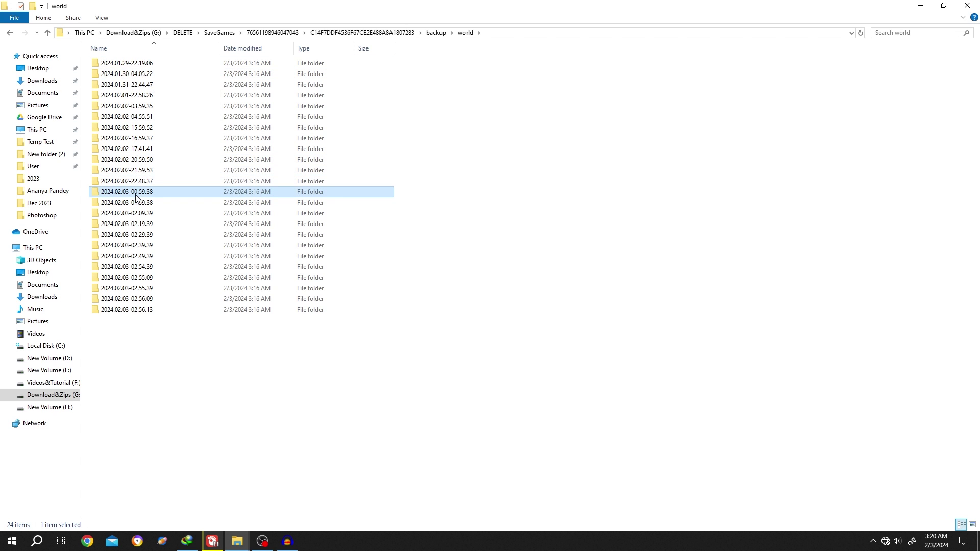
double_click(135, 192)
left_click_drag(176, 126, 117, 66)
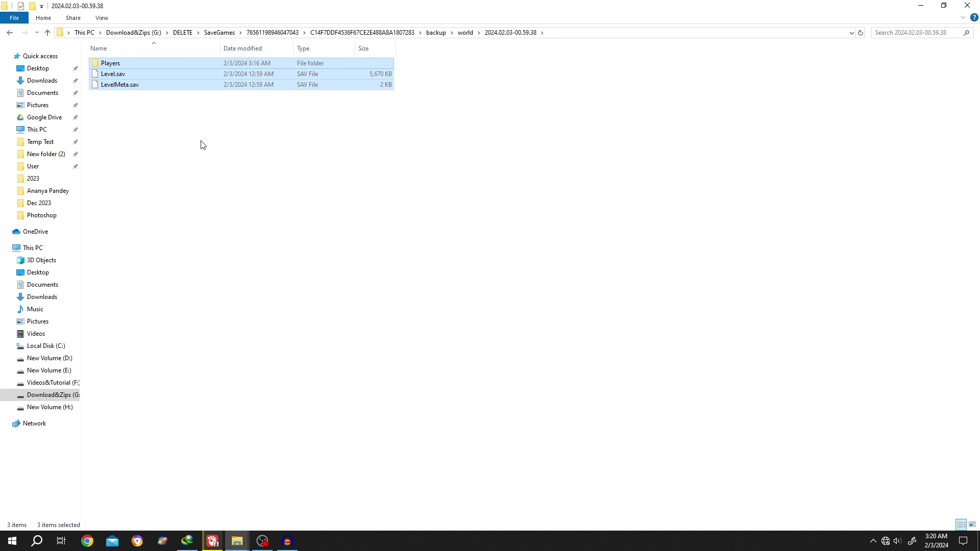
Step: Copy the three items into the world save folder, replacing the existing ones
key("ctrl+c")
left_click(362, 32)
right_click(193, 177)
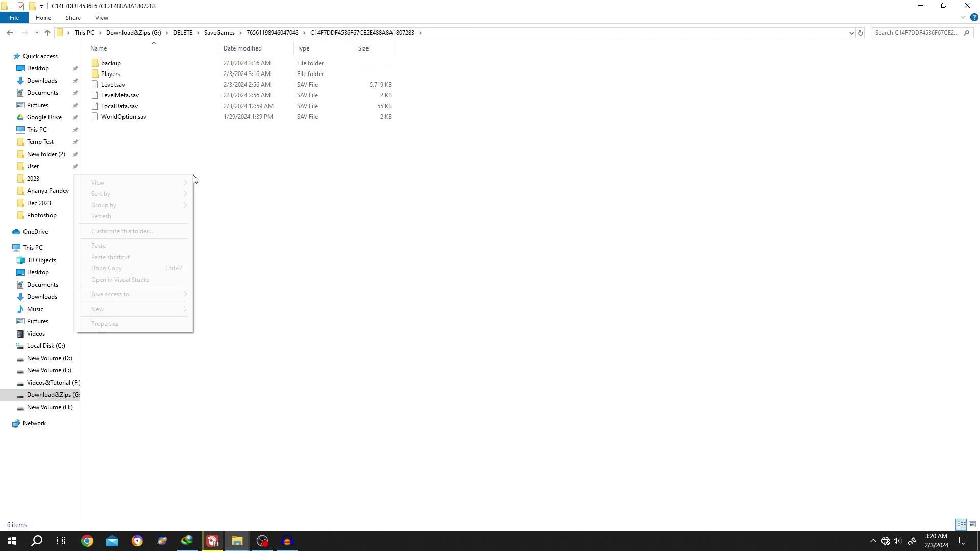
left_click(136, 247)
left_click(462, 188)
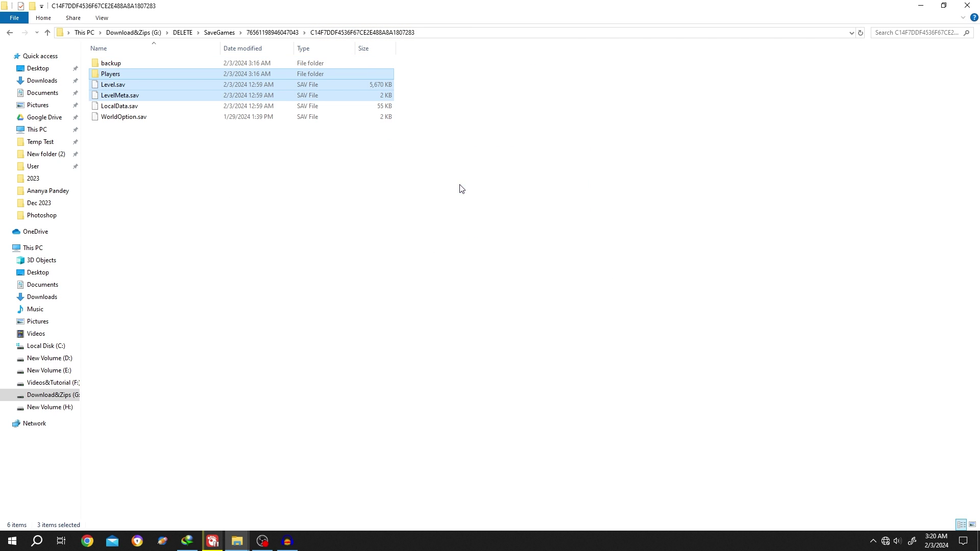